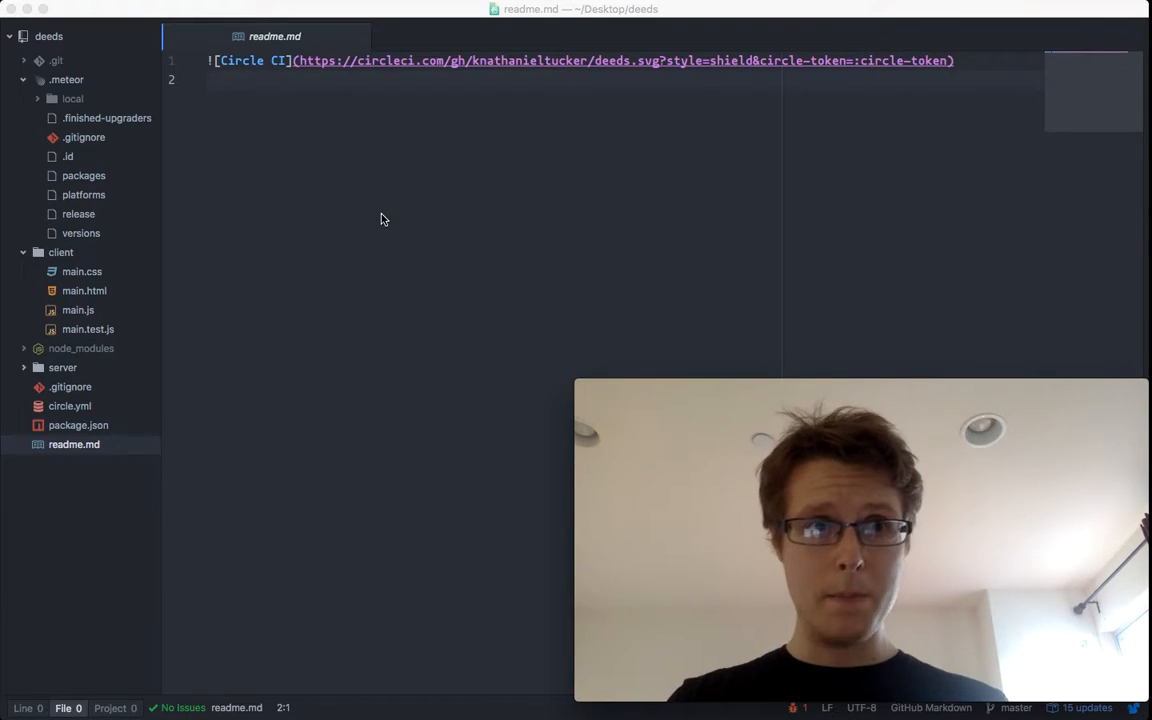
- Switch to the Heroku dashboard in Safari and view the meteormaxims app's overview and resources
key("ctrl+Right")
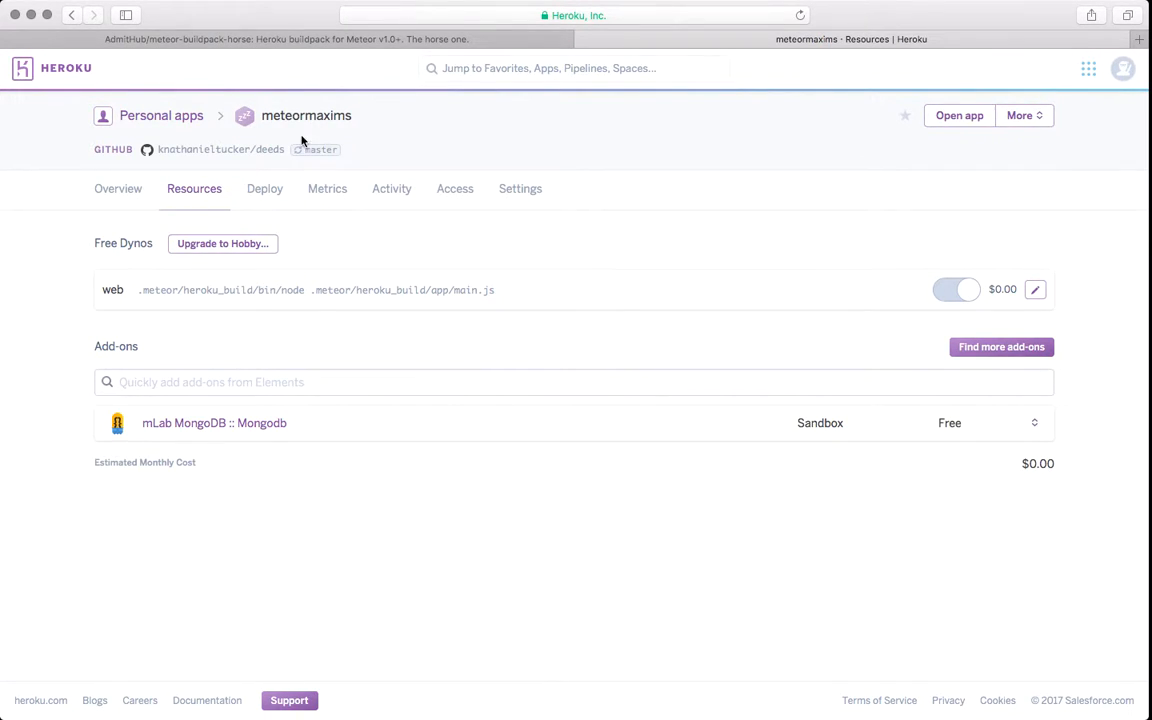
double_click(282, 117)
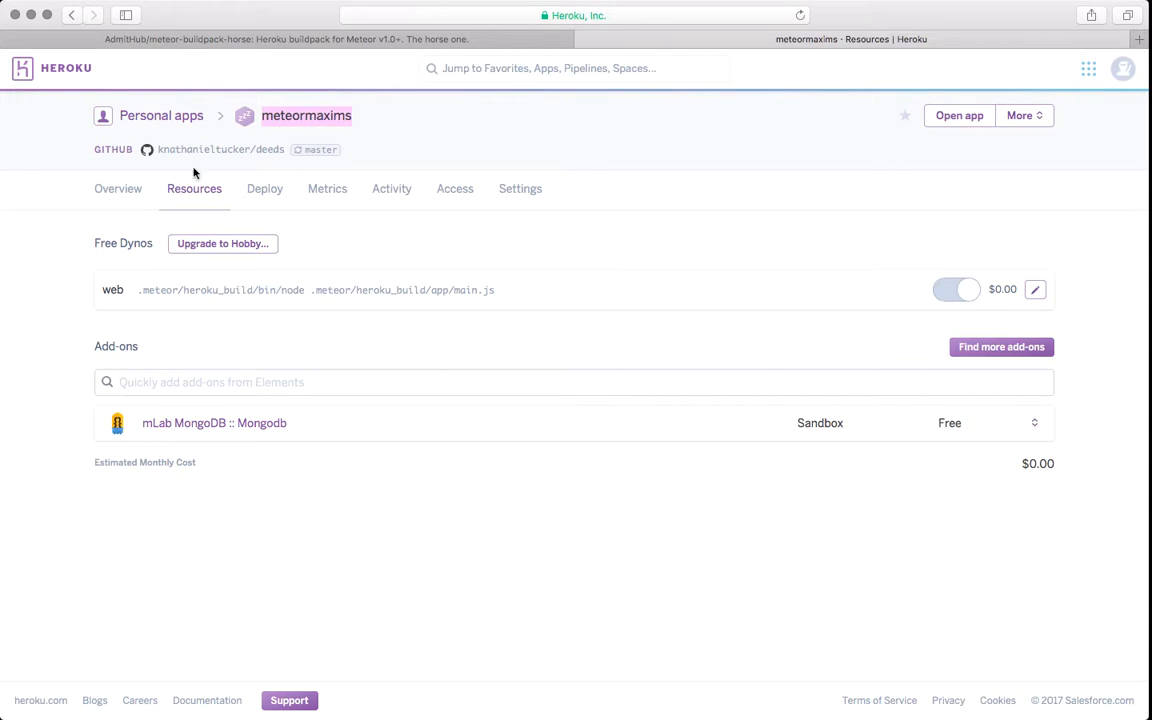
left_click(122, 207)
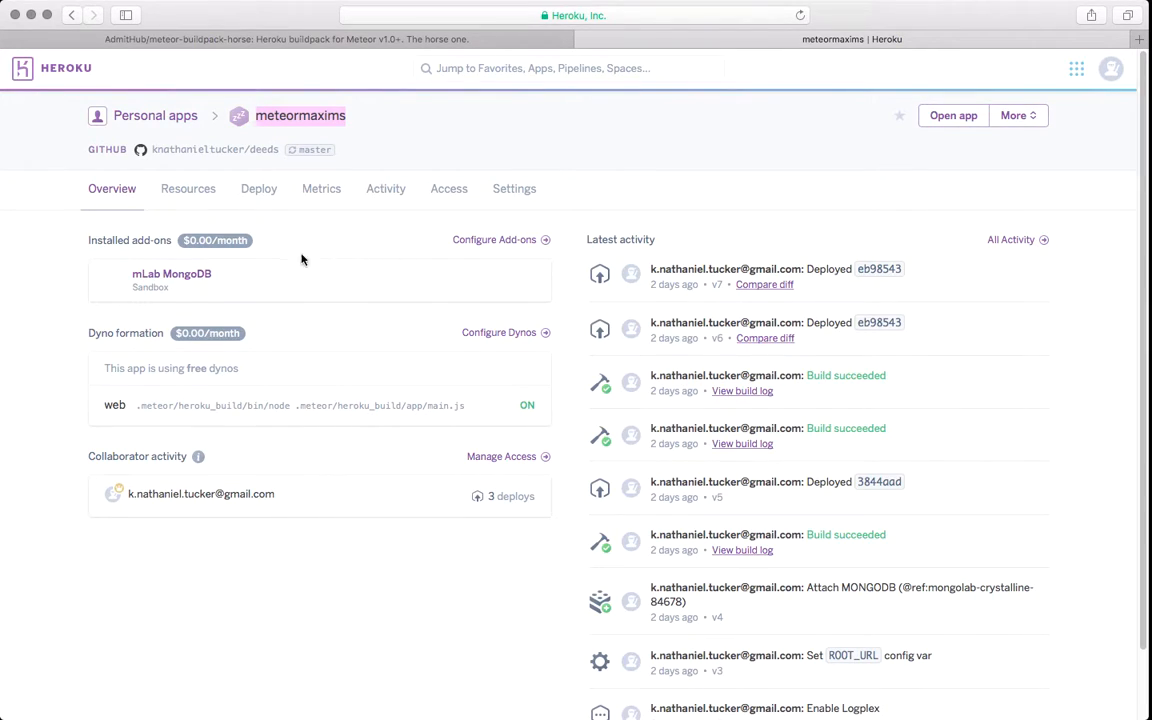
left_click(182, 190)
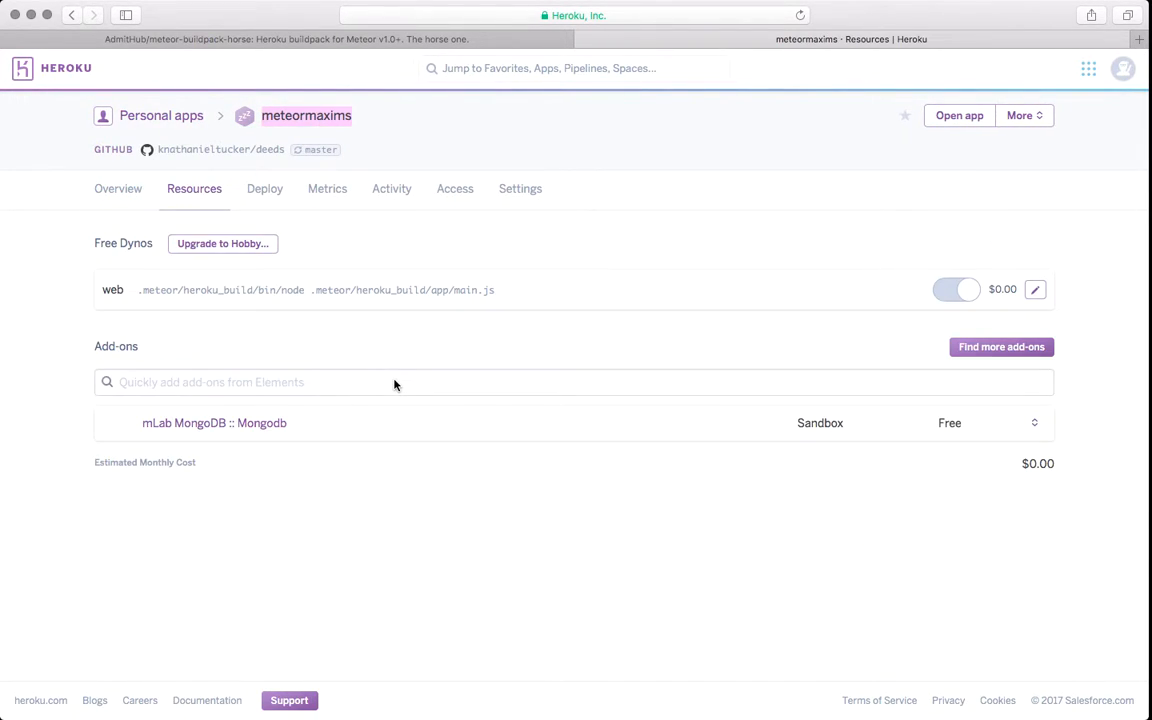
- Search the add-ons for "mlab", view mLab MongoDB's Sandbox — Free plan, and close it without provisioning
left_click(192, 386)
type("mlab")
left_click(173, 428)
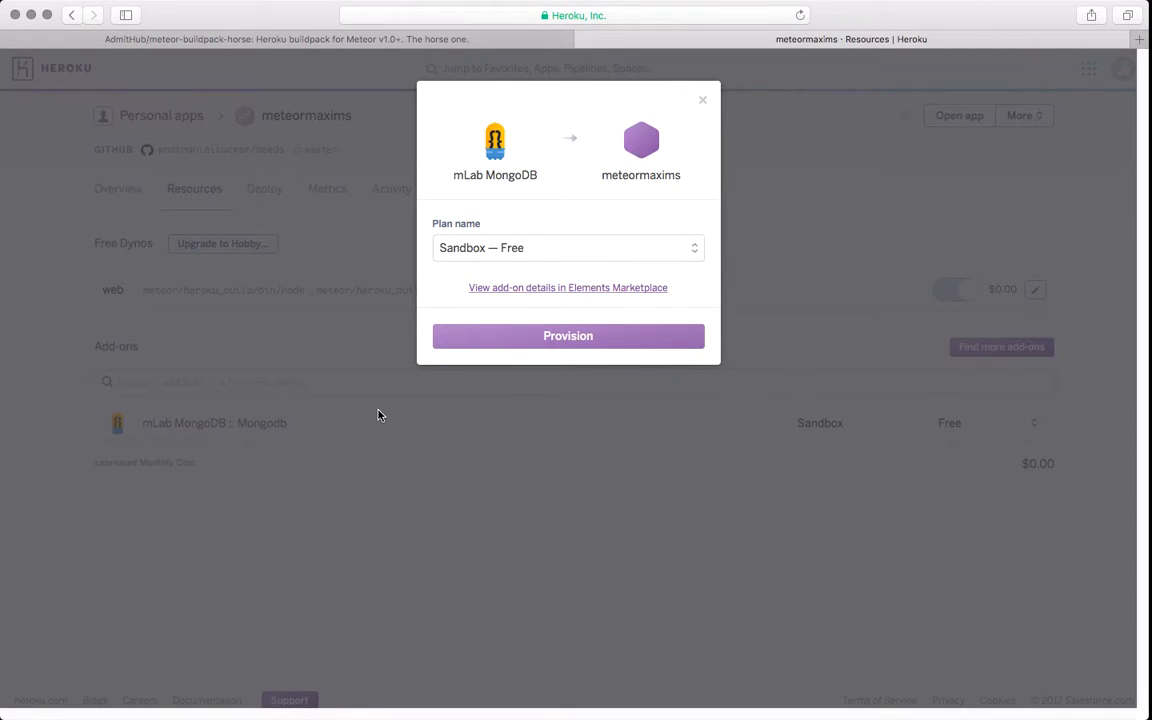
left_click(703, 101)
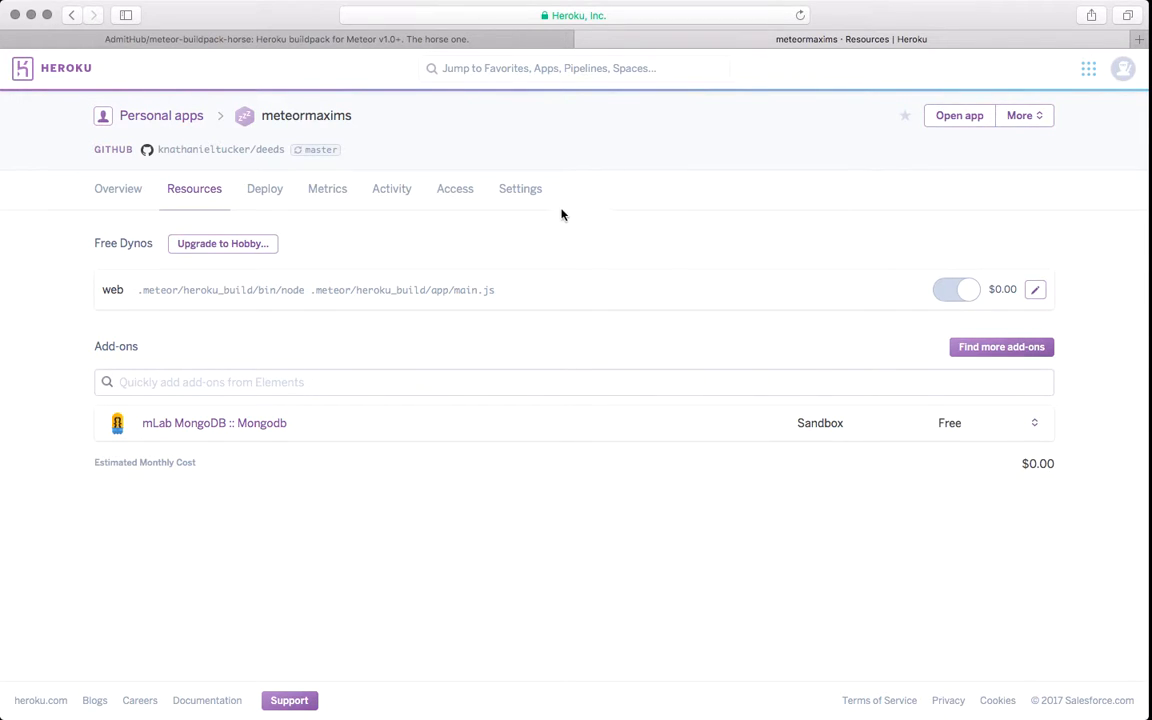
- Reveal the meteormaxims app's config variables in its settings and review them along with the configured buildpack
left_click(531, 192)
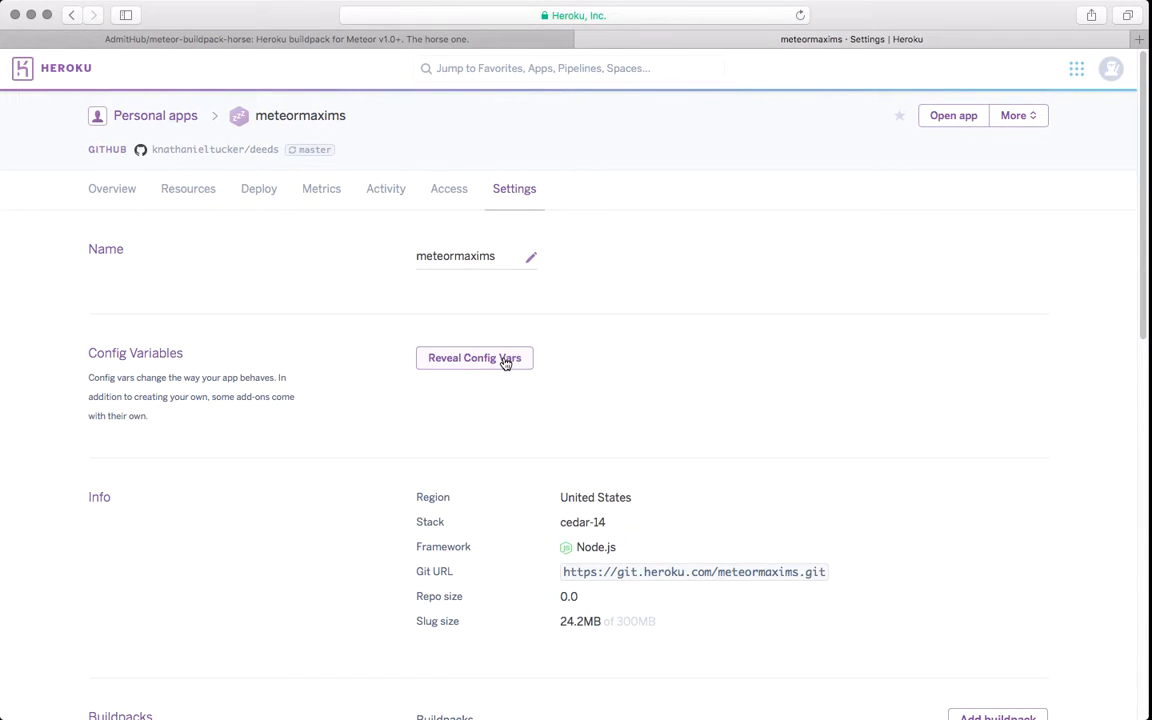
left_click(506, 362)
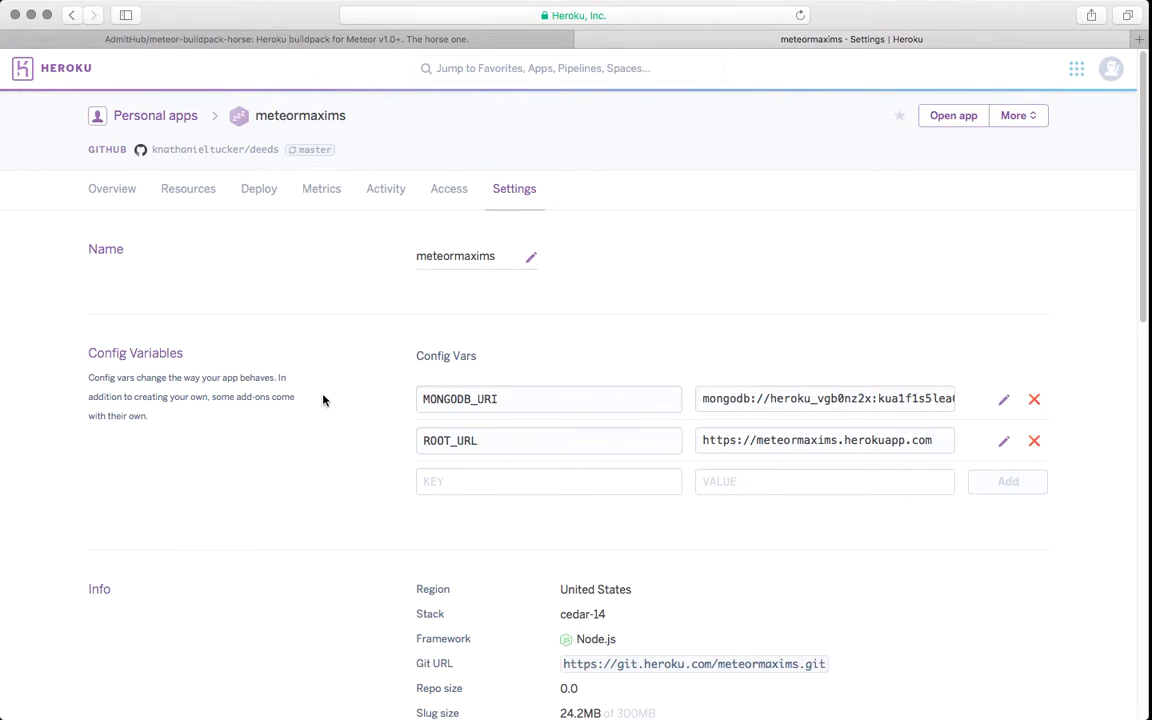
scroll(323, 400, "down", 1)
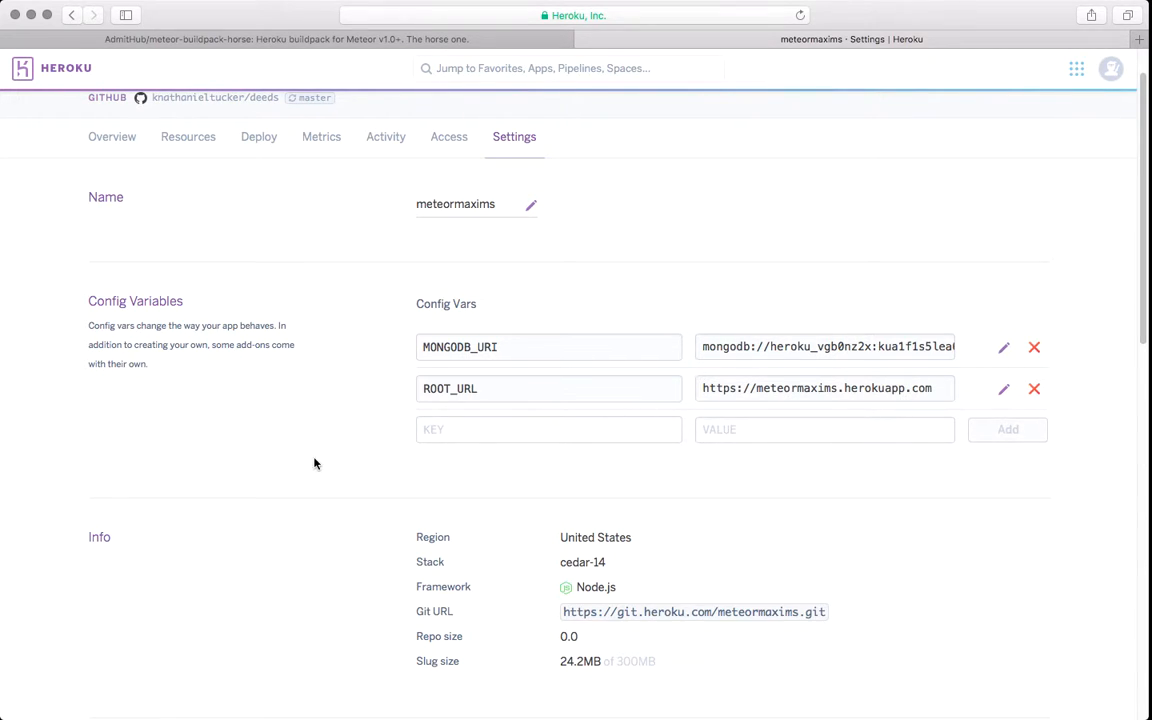
scroll(314, 463, "down", 3)
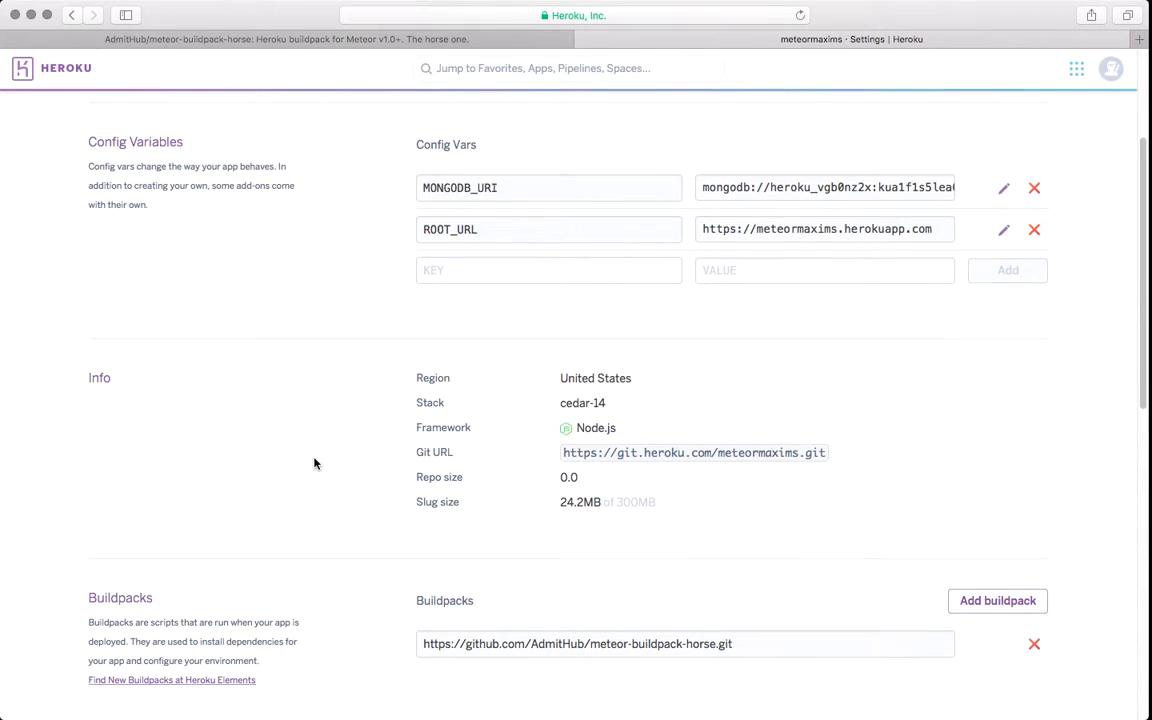
scroll(314, 463, "down", 1)
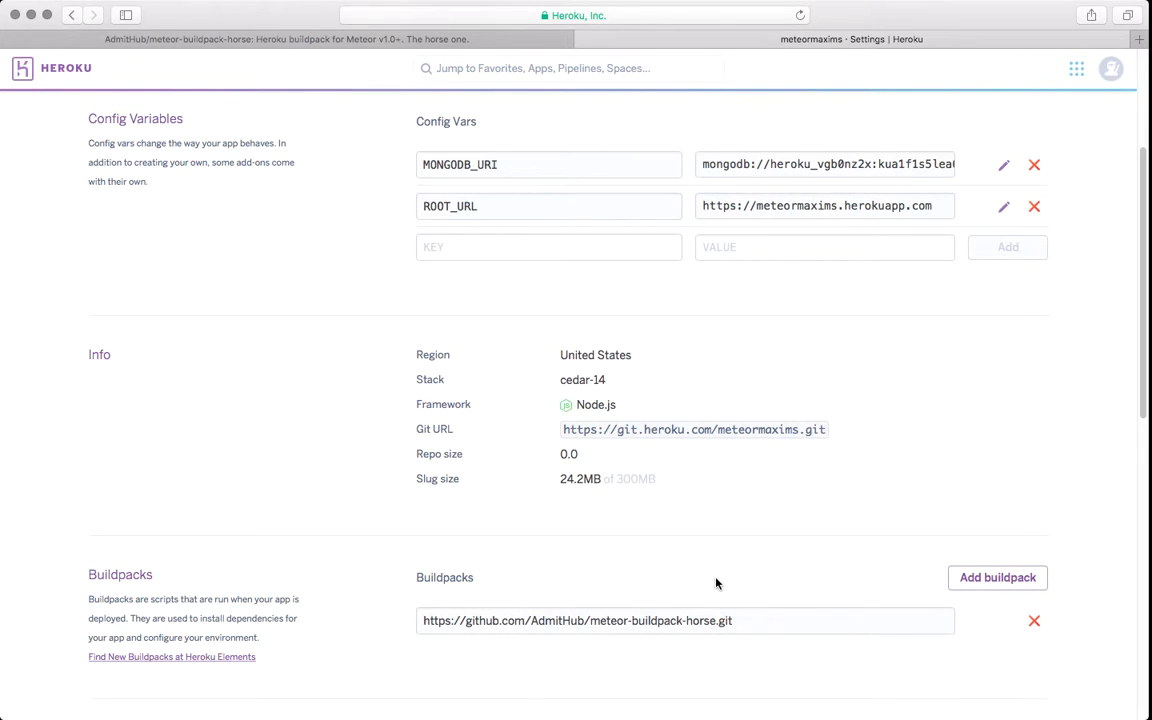
- Read the Meteor Buildpack Horse README on GitHub, including its Heroku setup steps and environment variables
key("ctrl+shift+Tab")
scroll(716, 583, "up", 3)
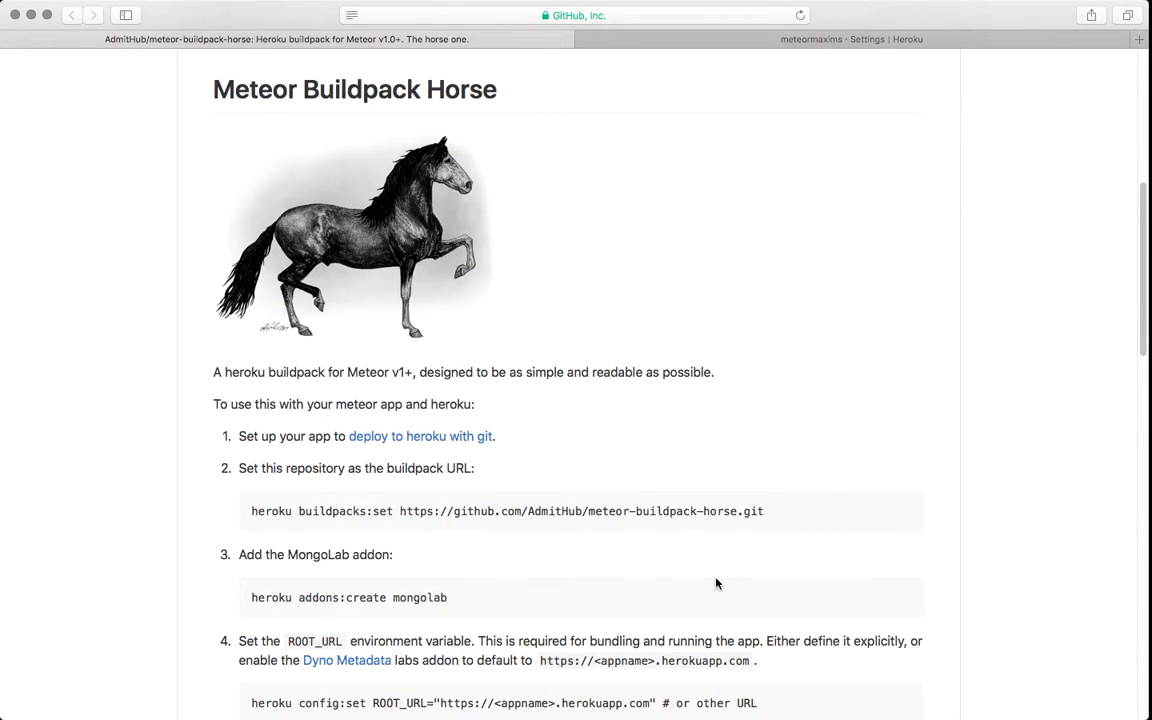
scroll(716, 583, "down", 15)
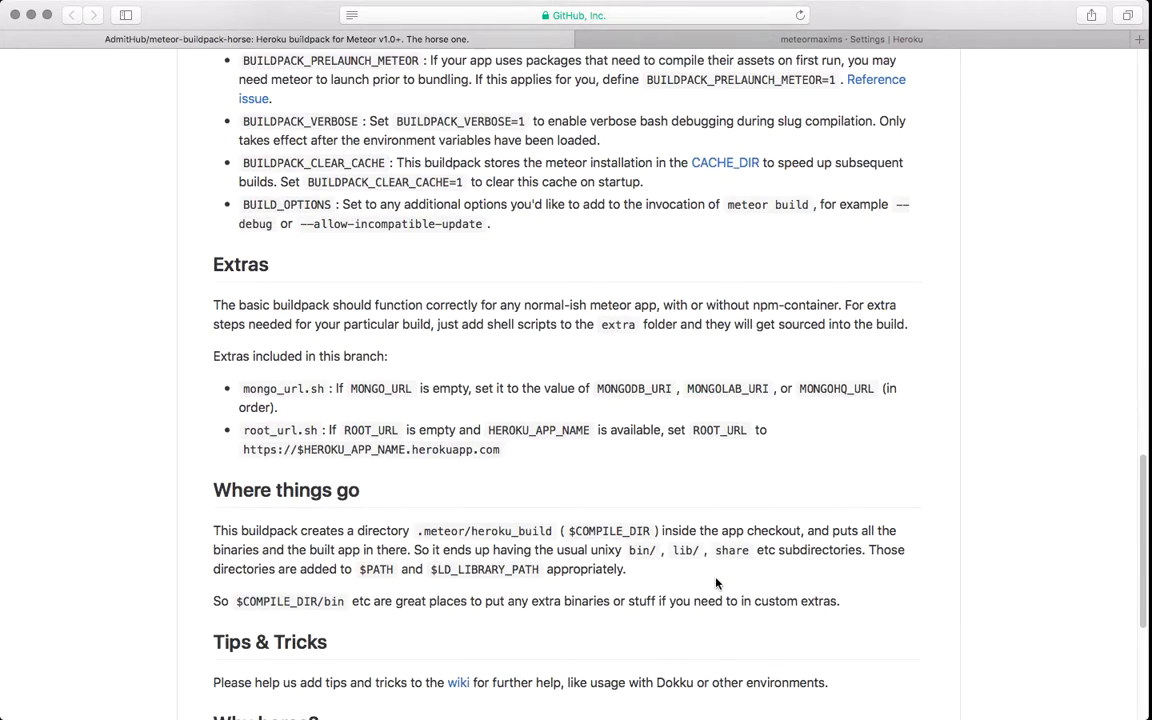
scroll(716, 583, "down", 5)
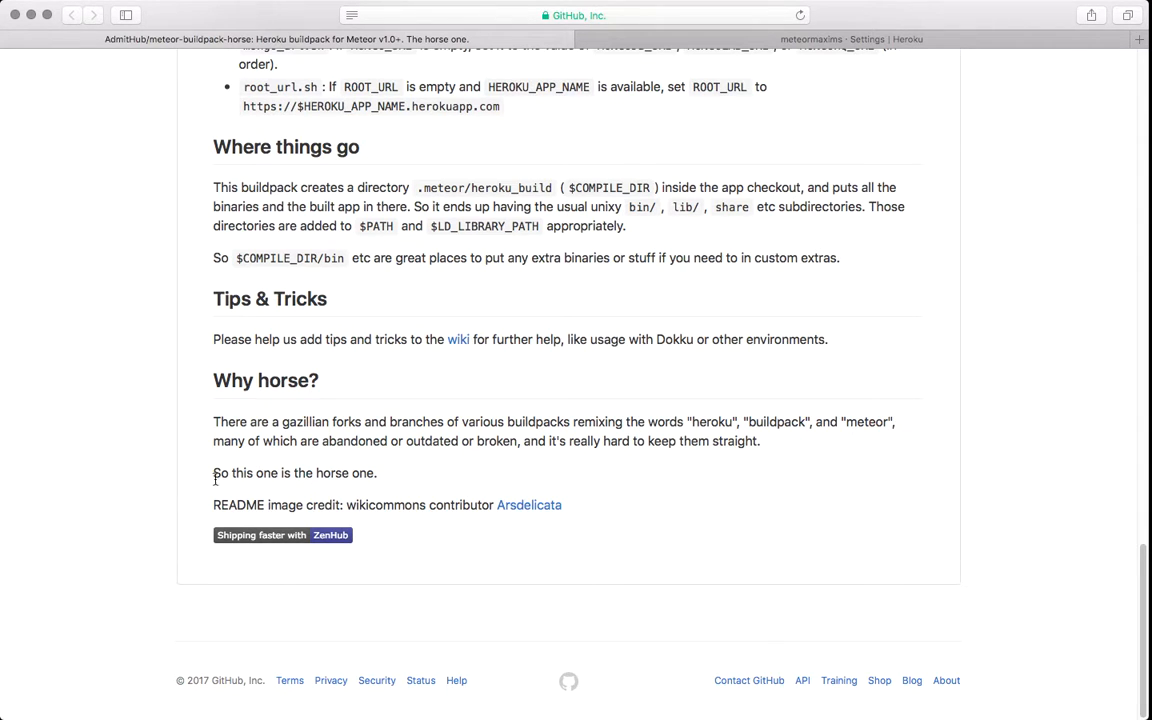
scroll(185, 495, "up", 15)
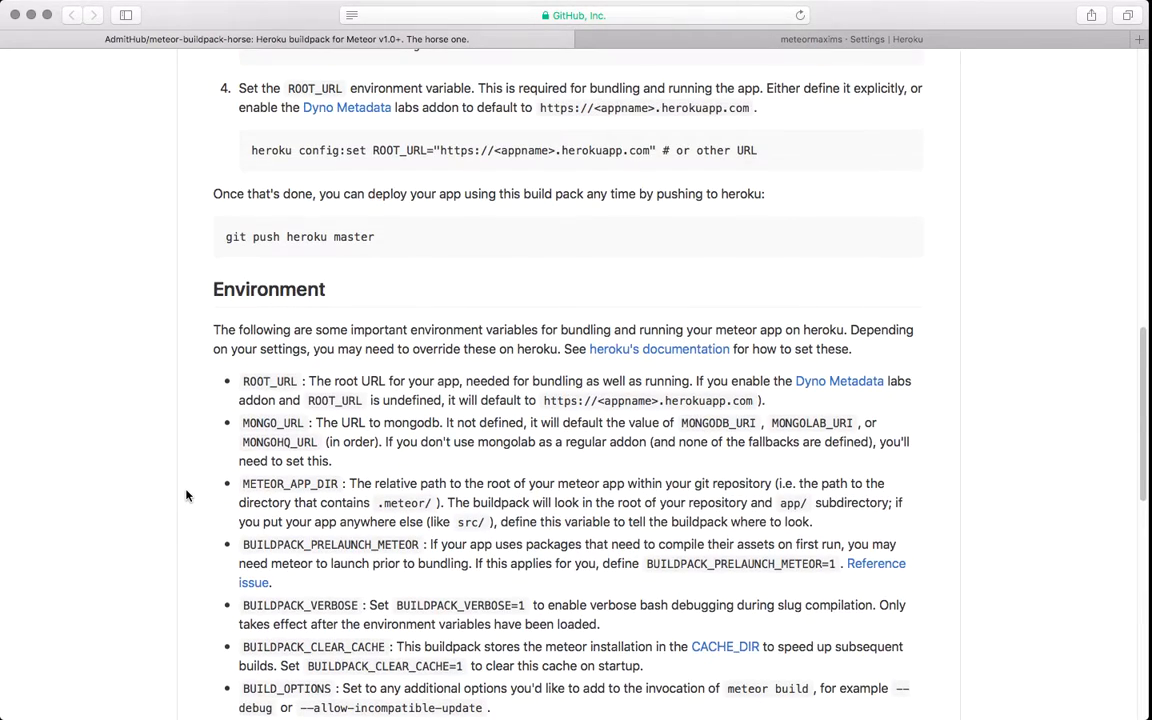
scroll(185, 495, "up", 10)
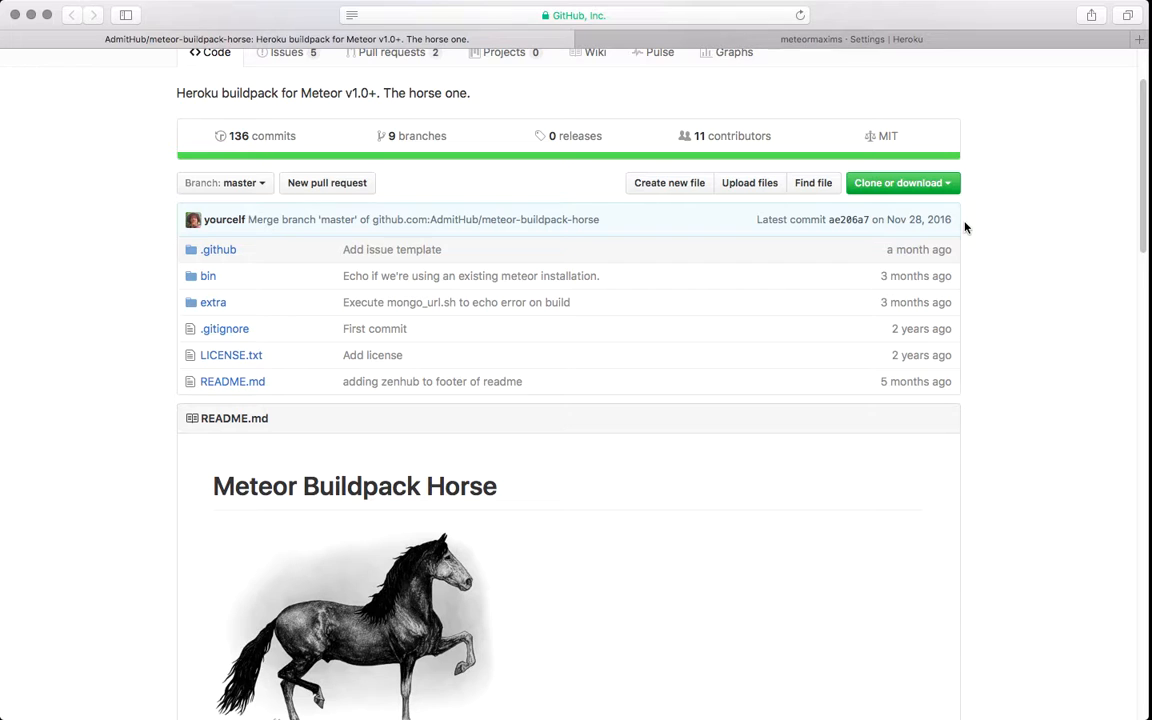
scroll(965, 227, "down", 5)
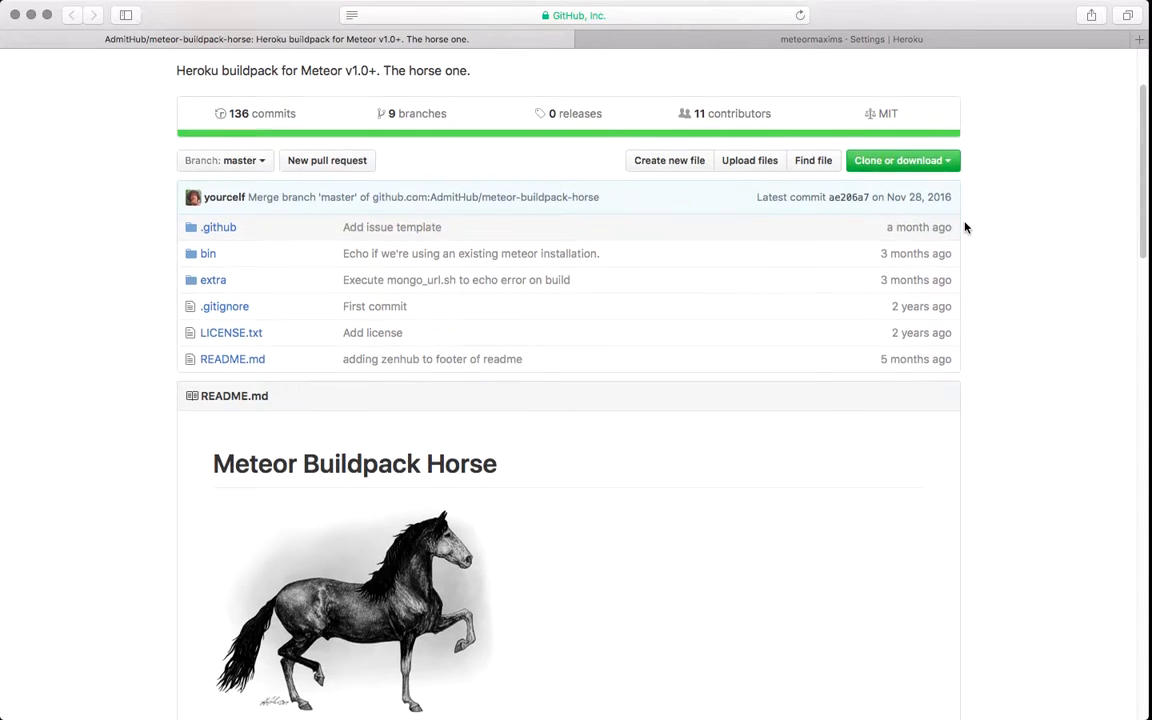
scroll(965, 227, "down", 4)
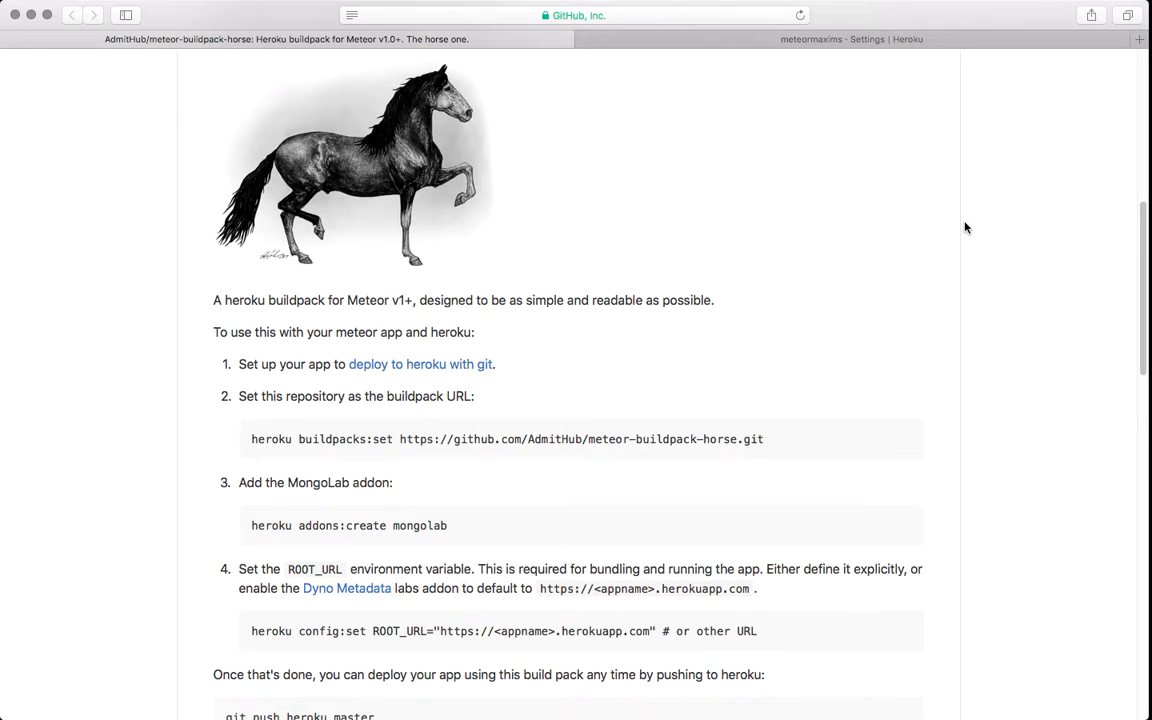
- Return to the meteormaxims app in Heroku and examine its deployment method, GitHub connection and automatic deploy settings
key("ctrl+Tab")
scroll(905, 337, "up", 3)
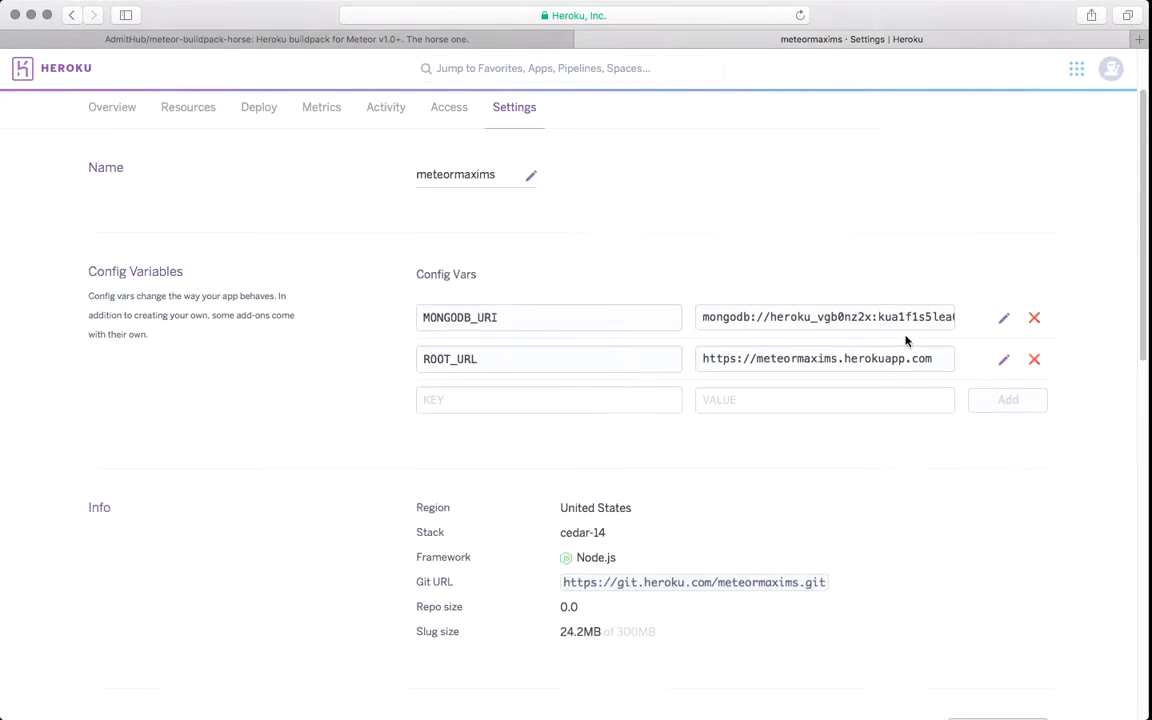
scroll(906, 341, "up", 3)
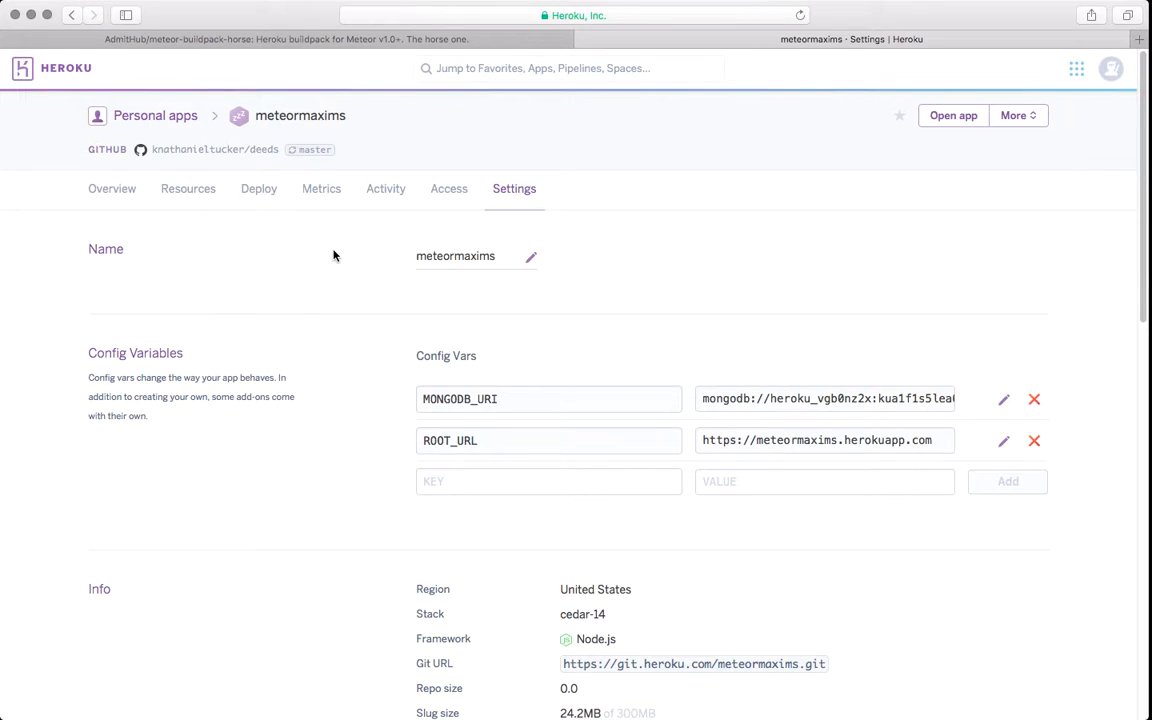
left_click(268, 203)
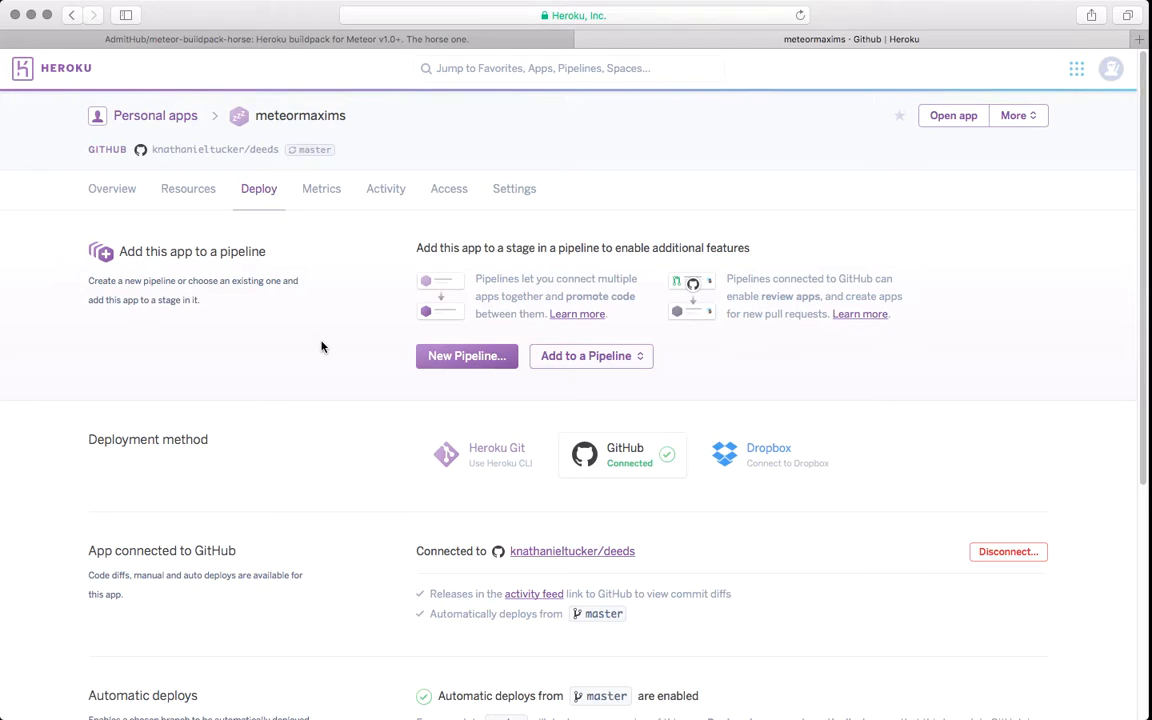
scroll(322, 347, "down", 3)
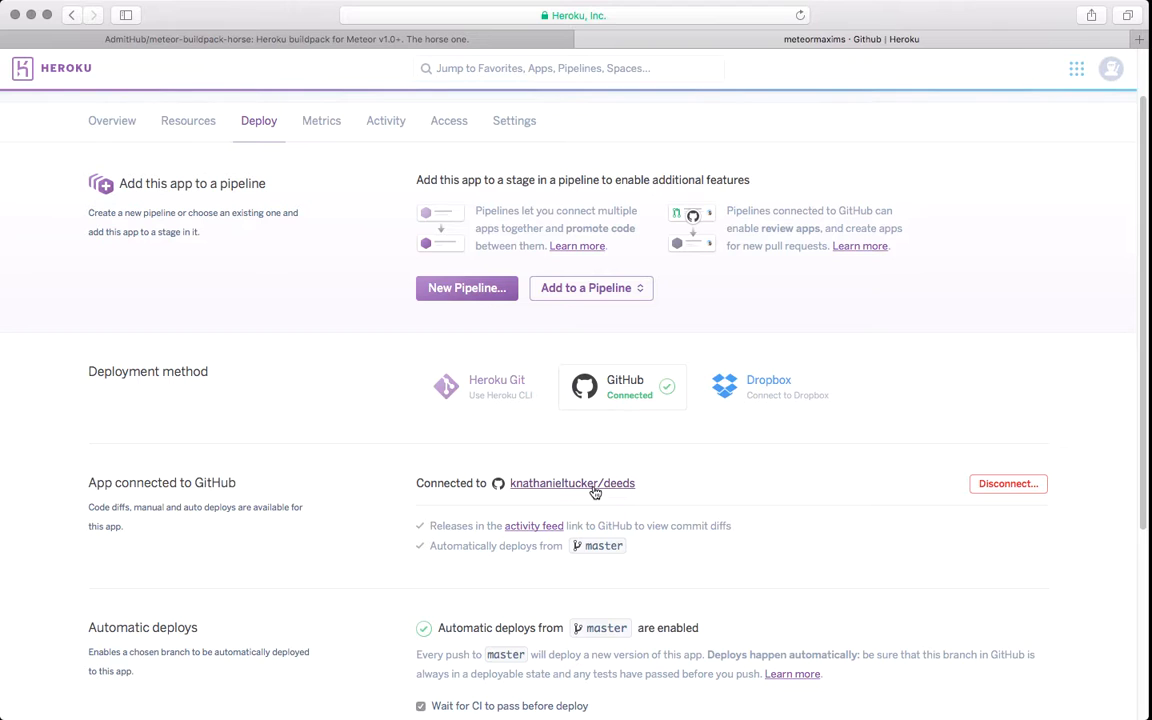
scroll(352, 533, "down", 3)
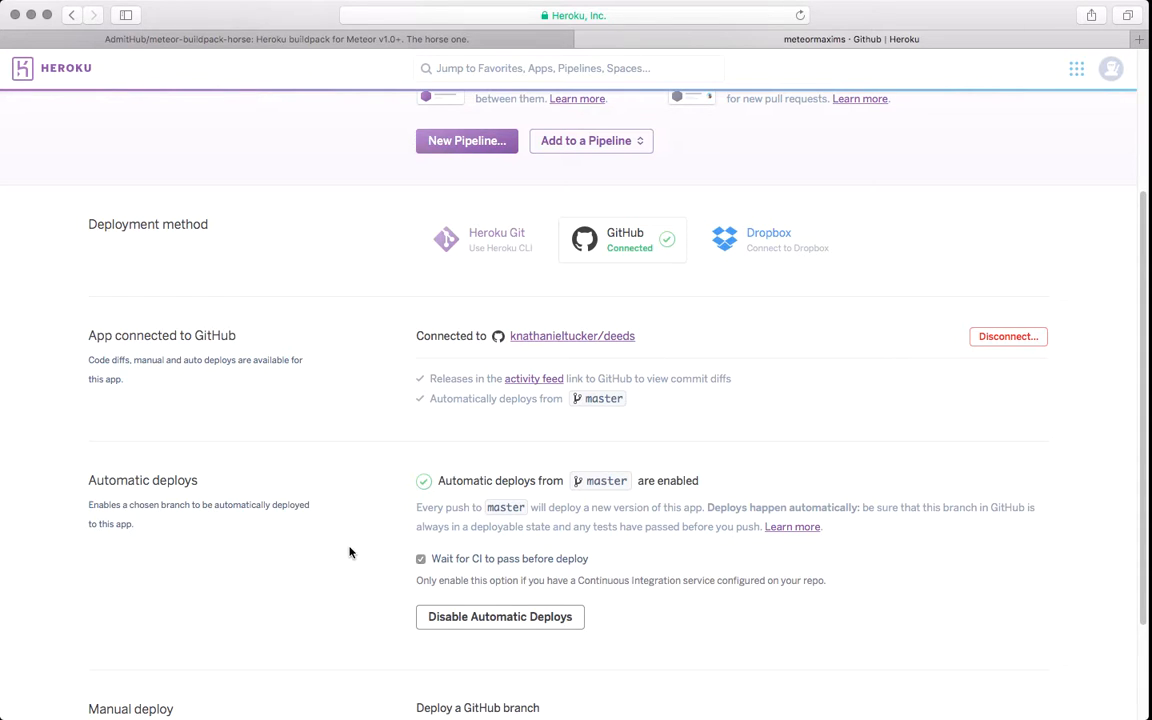
scroll(350, 552, "up", 5)
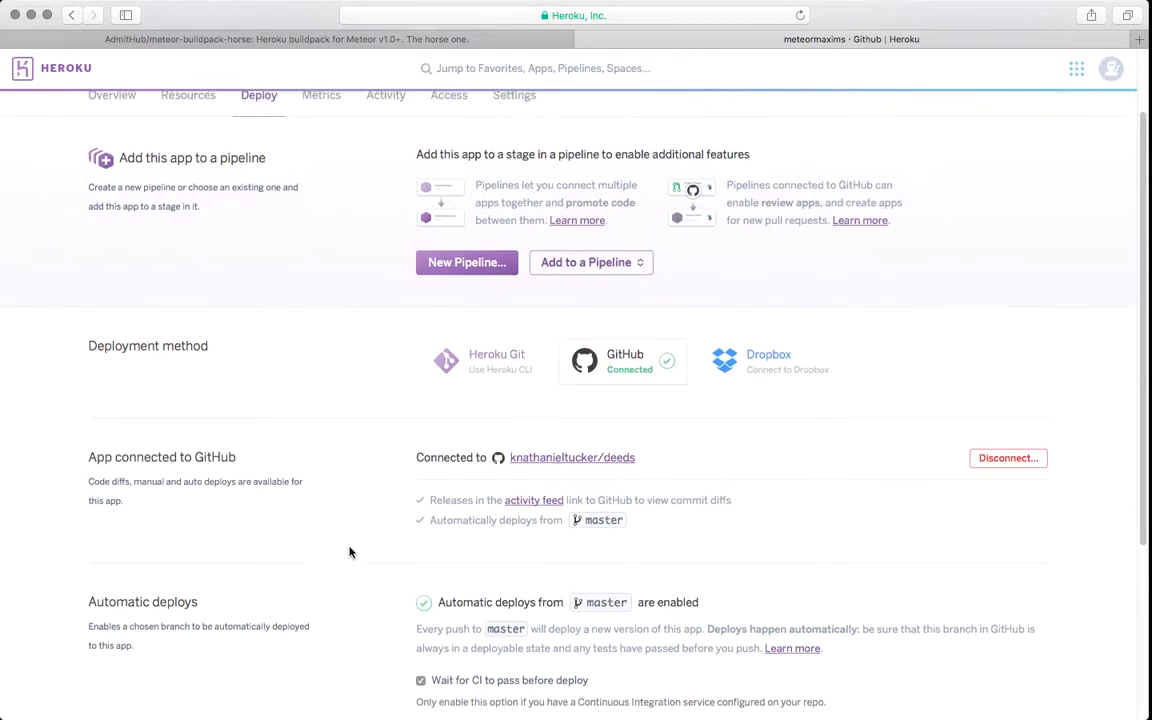
scroll(350, 552, "up", 2)
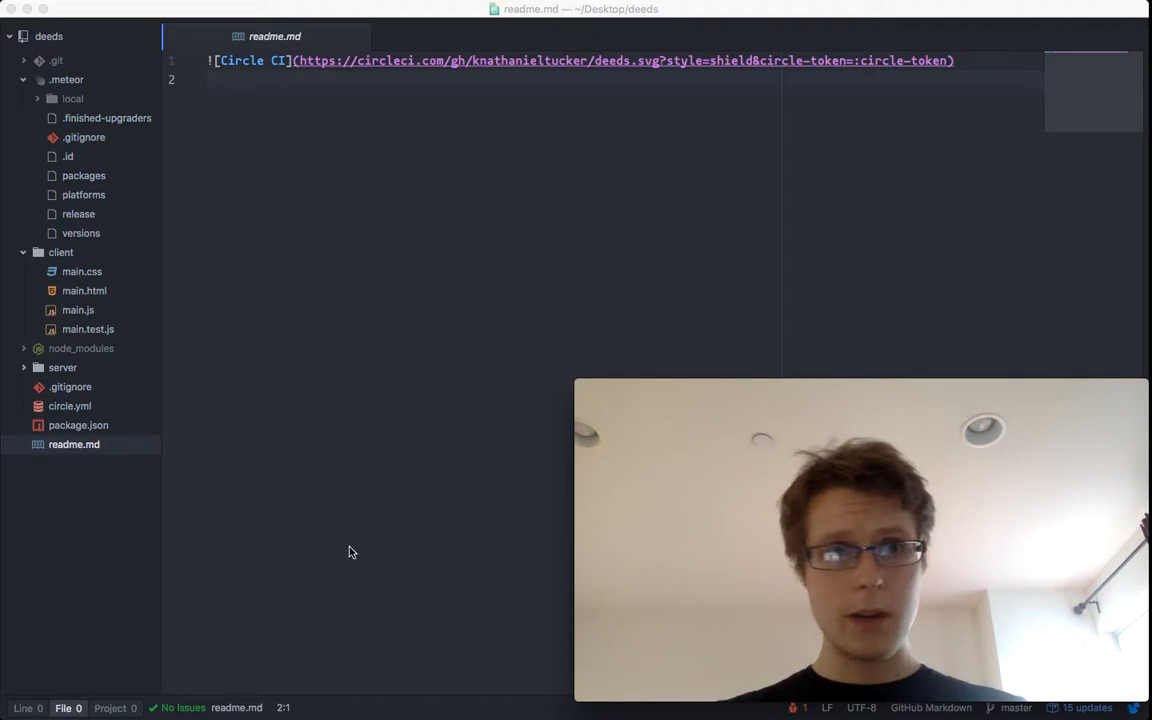
- Launch the deployed meteormaxims app from Heroku and bring its loaded page into view
key("ctrl+Right")
left_click(937, 122)
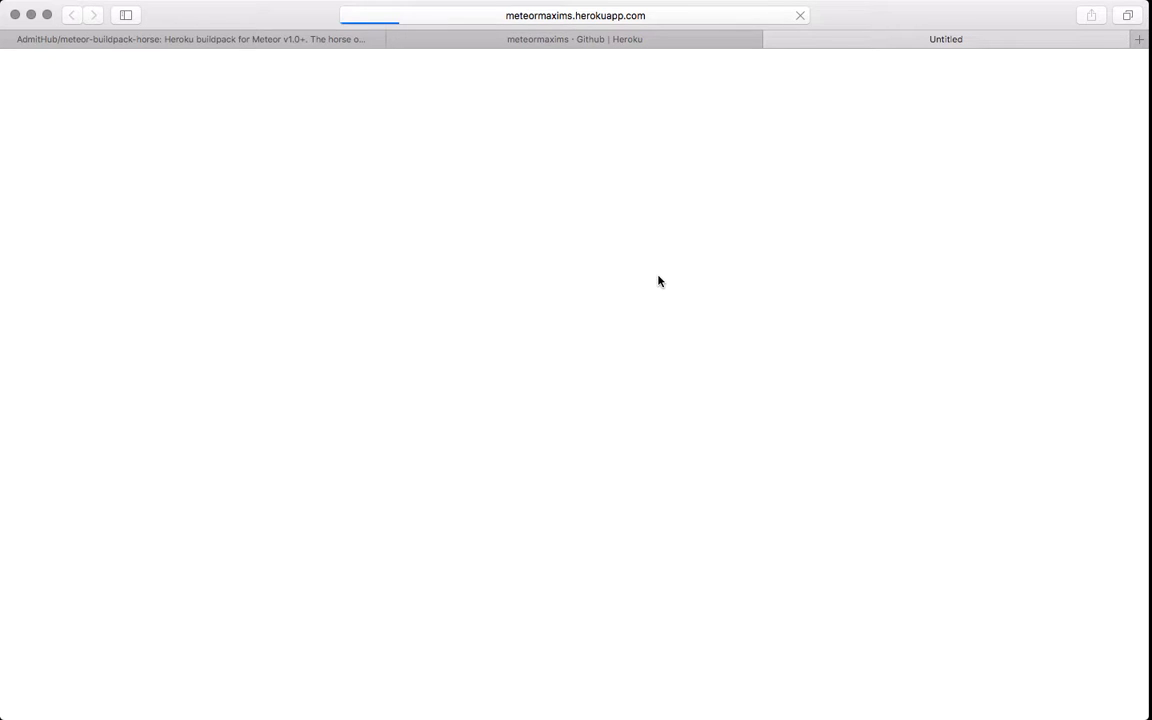
key("ctrl+Left")
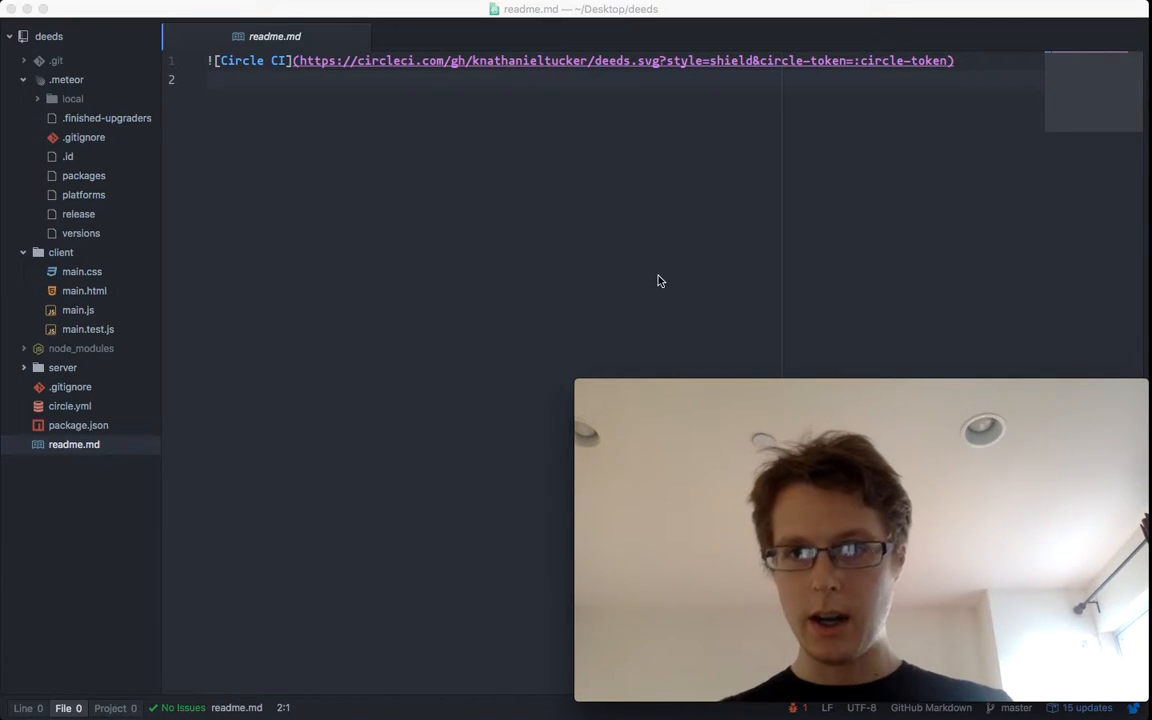
key("ctrl+Left")
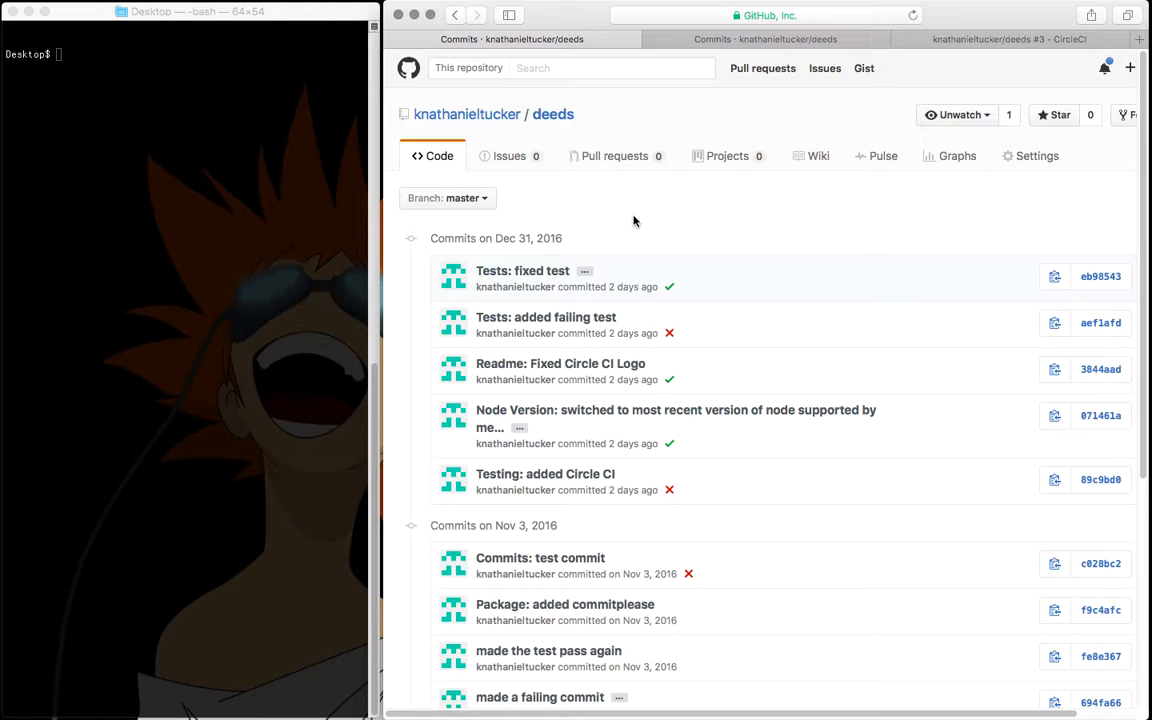
key("ctrl+Right")
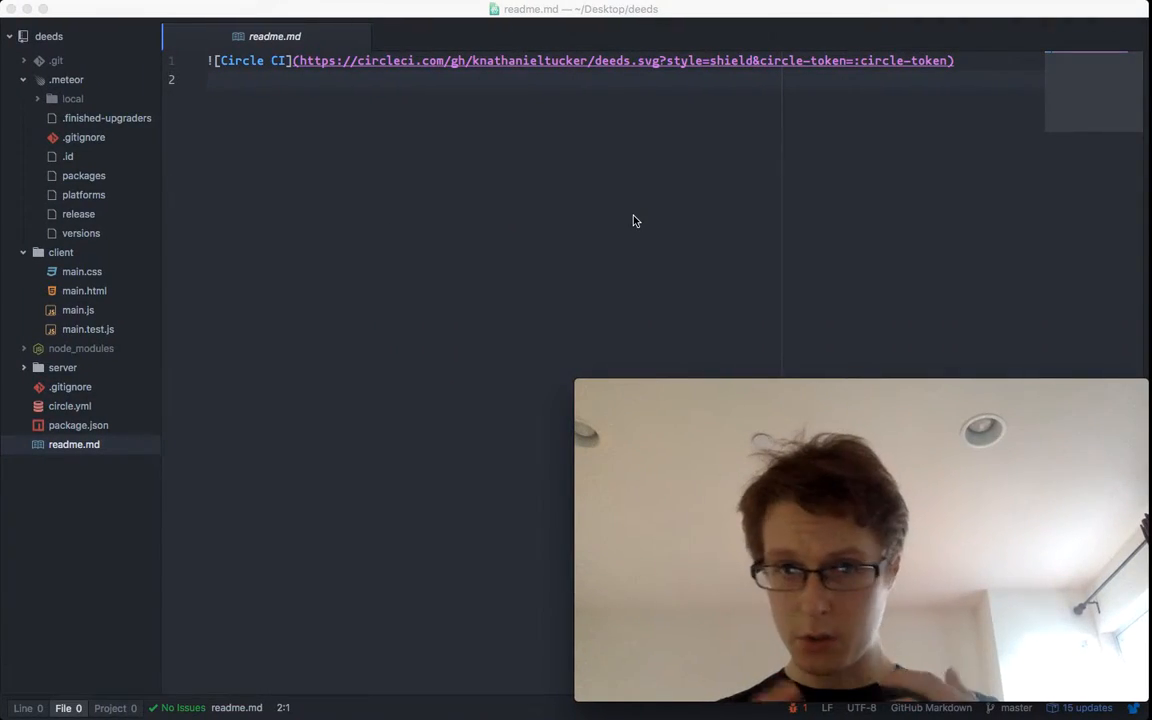
key("ctrl+Left")
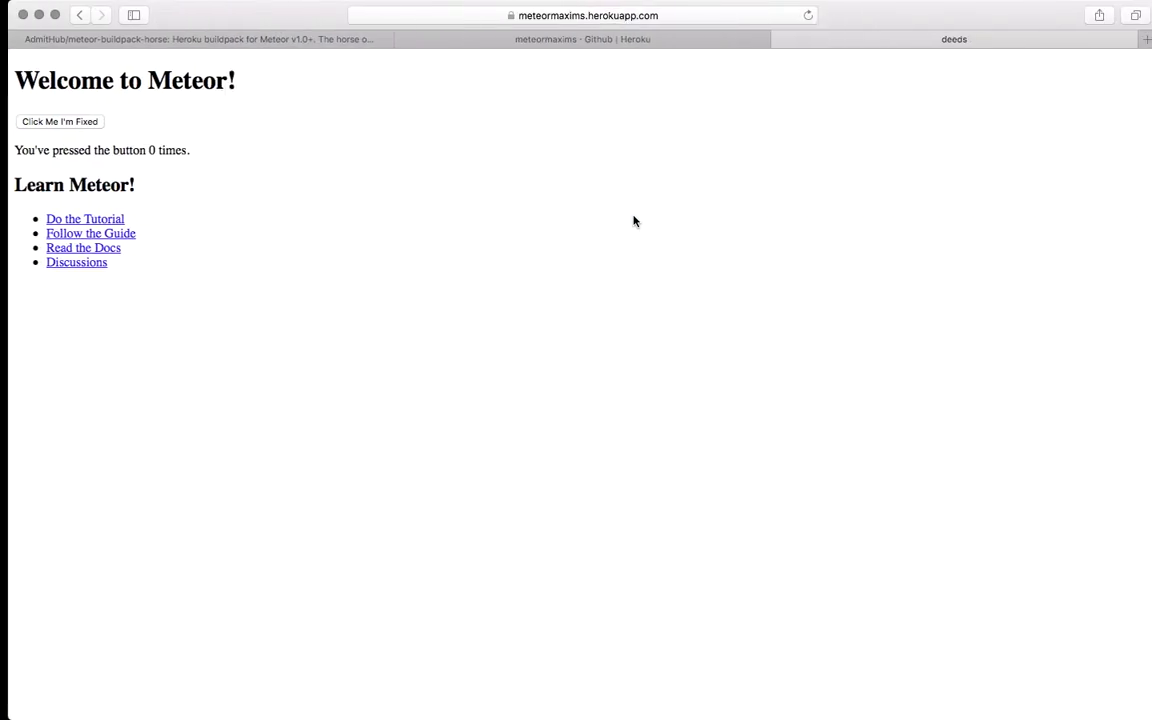
- Test the deployed page's "Click Me I'm Fixed" counter by triggering it repeatedly, and return to the Atom editor
left_click(22, 126)
triple_click(22, 126)
double_click(22, 126)
double_click(22, 126)
triple_click(22, 126)
double_click(22, 127)
left_click(22, 127)
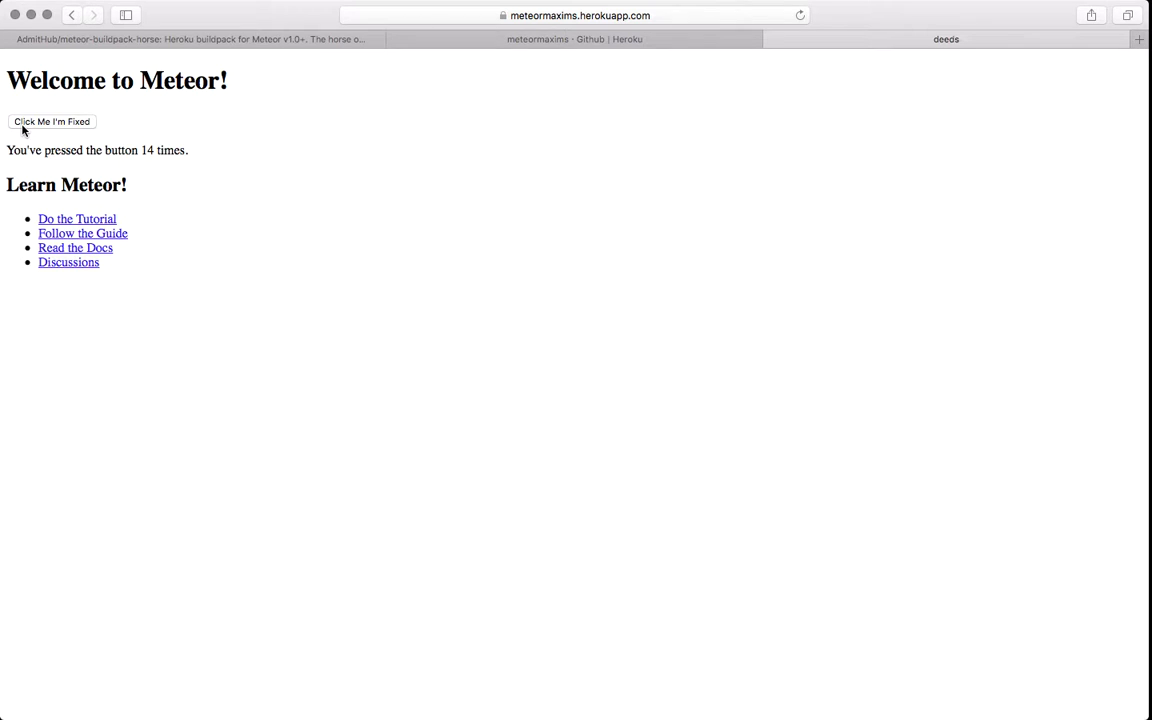
triple_click(22, 127)
left_click(22, 127)
key("ctrl+Left")
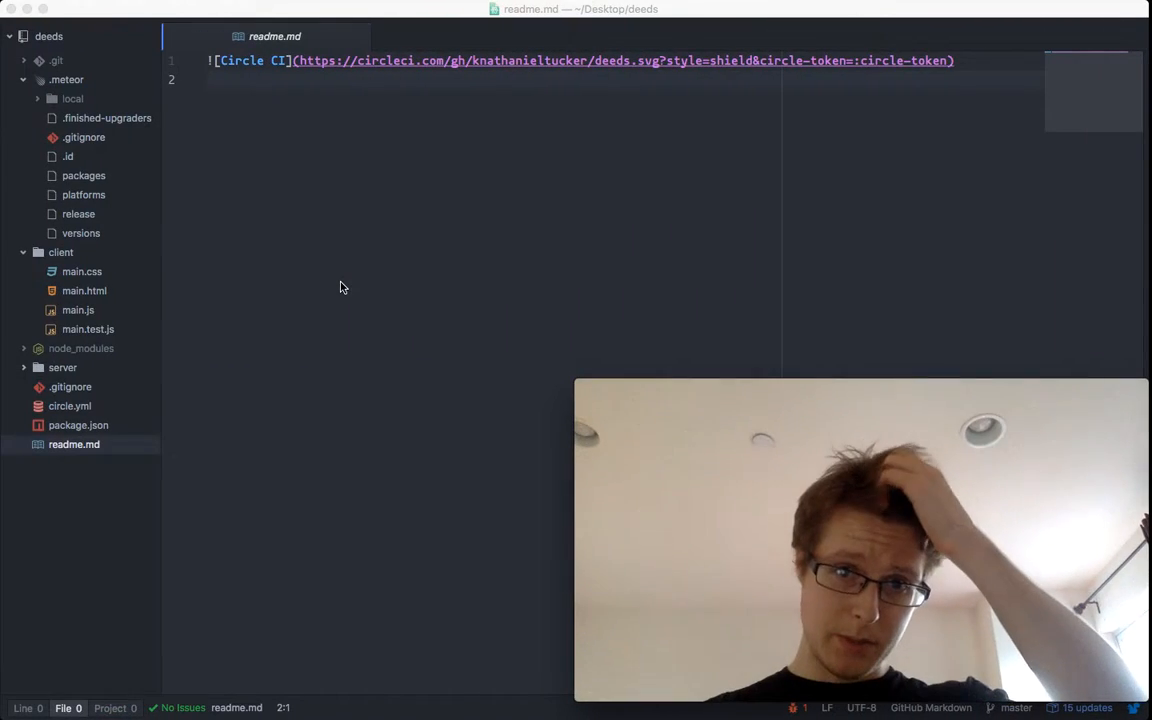